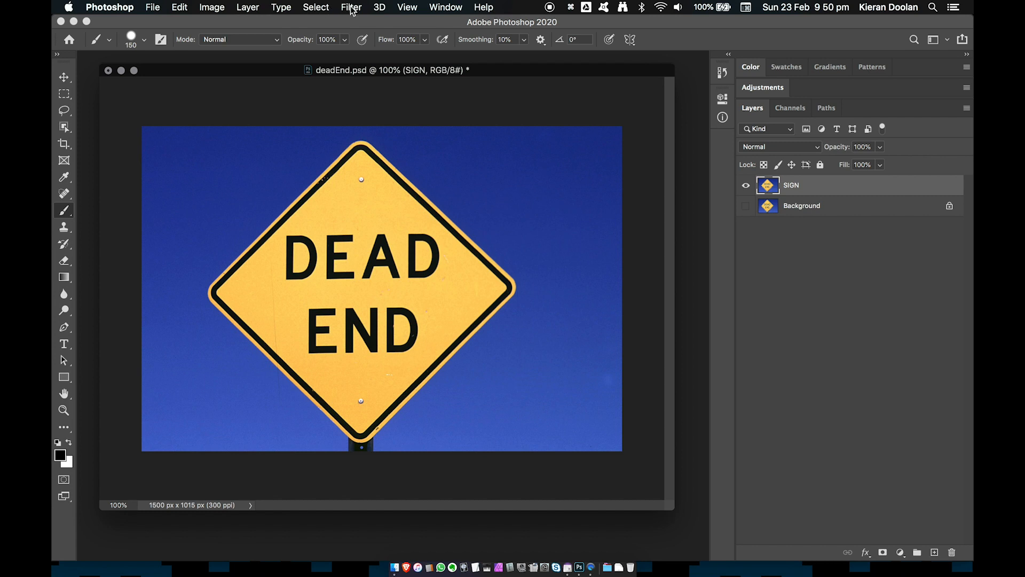
Step: Load the Red copy channel of deadEnd.psd as a new selection and deselect it after viewing the outline
left_click(319, 8)
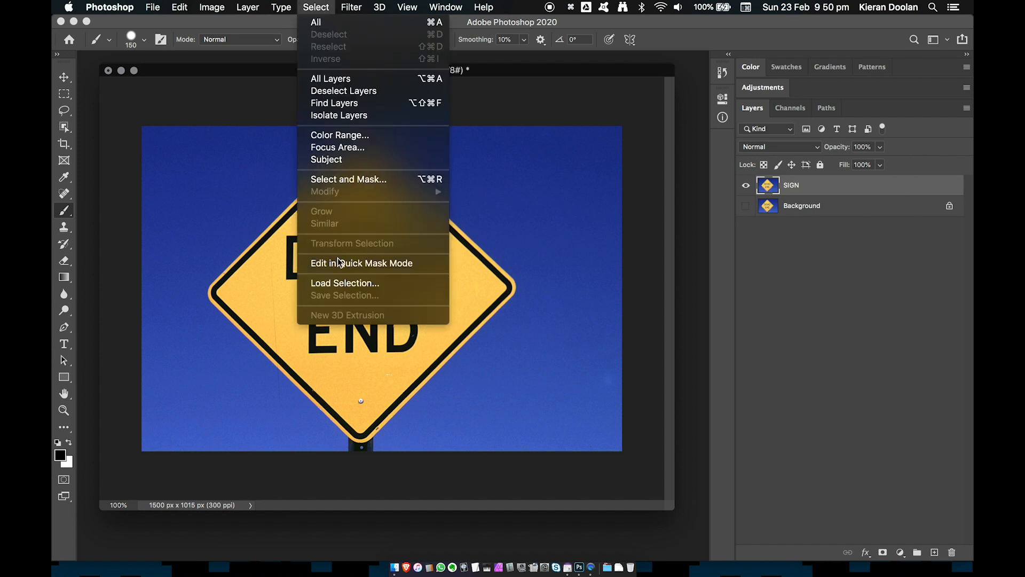
left_click(335, 282)
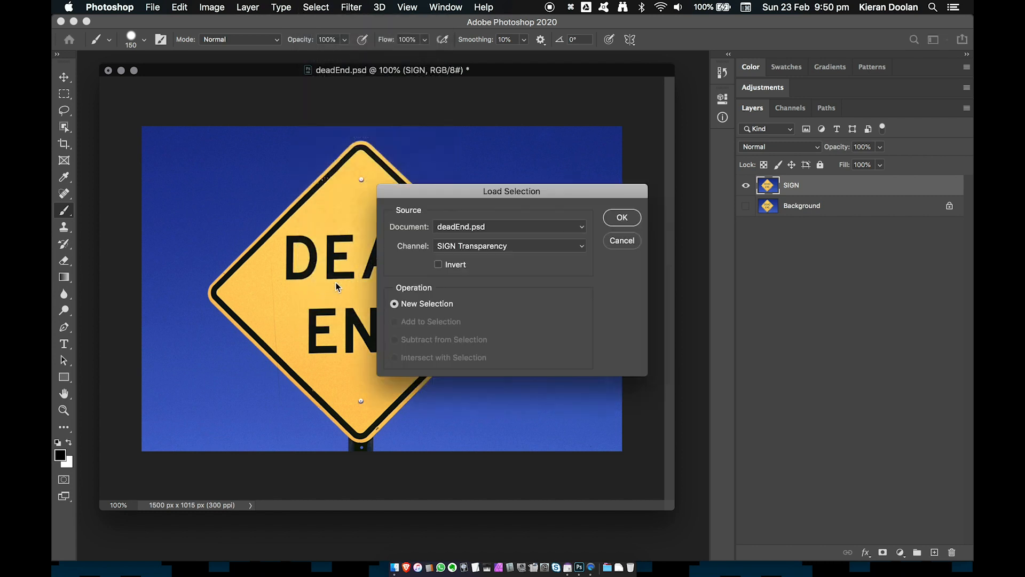
left_click(514, 252)
left_click(508, 265)
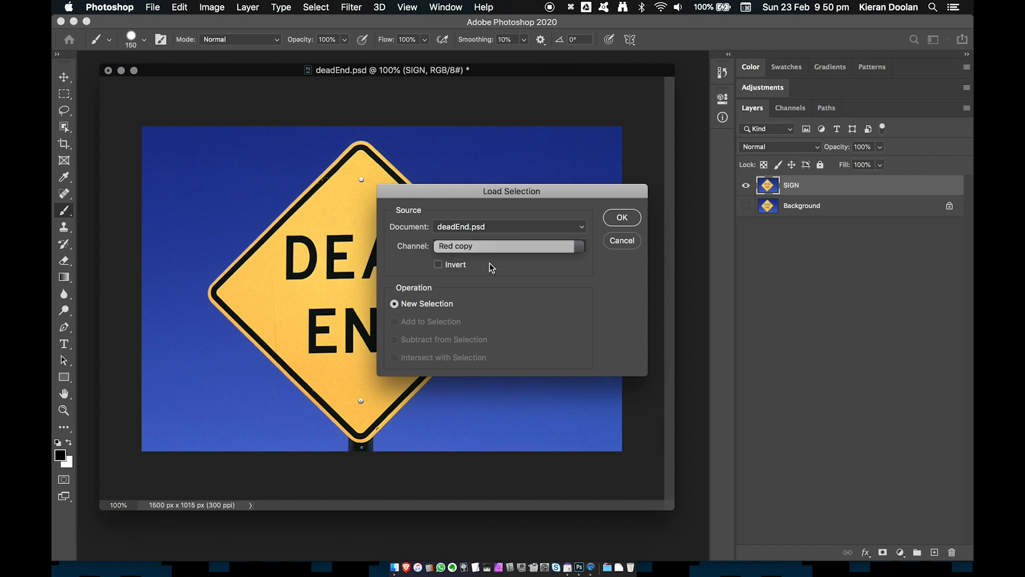
left_click(622, 218)
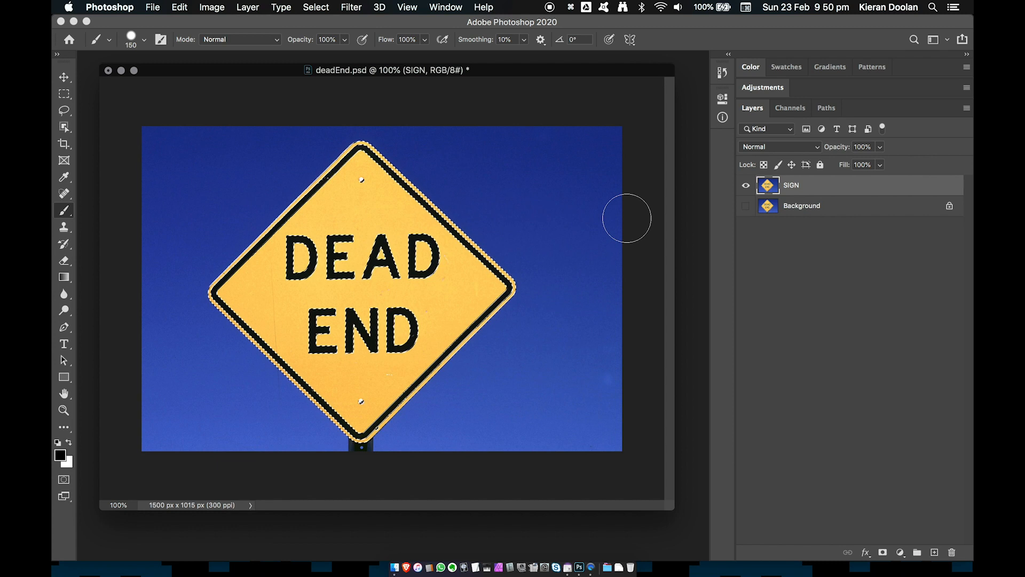
key("super+d")
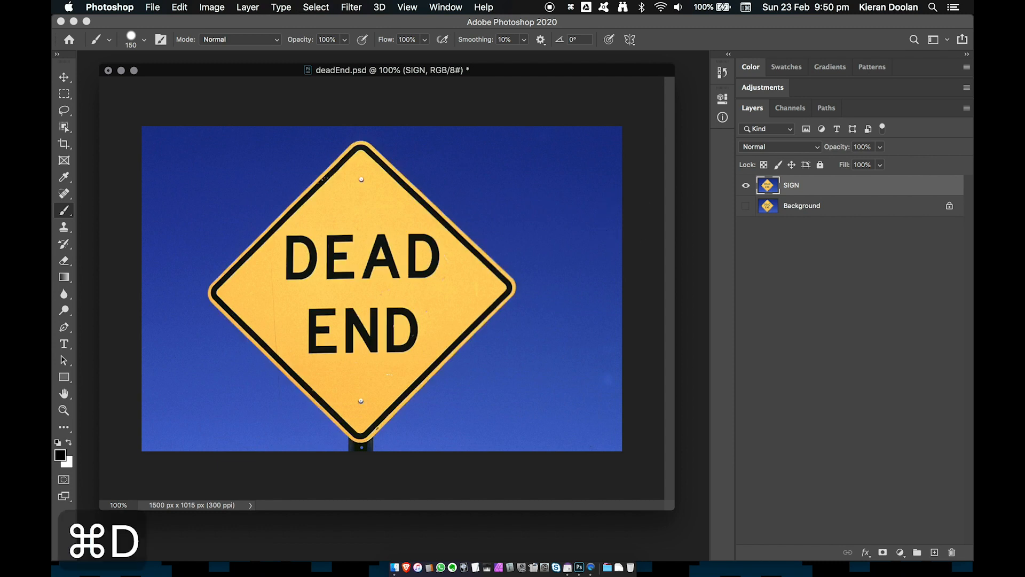
Step: Display only the Red copy channel and check the tone of its black background with the Info readout
left_click(790, 110)
left_click(825, 205)
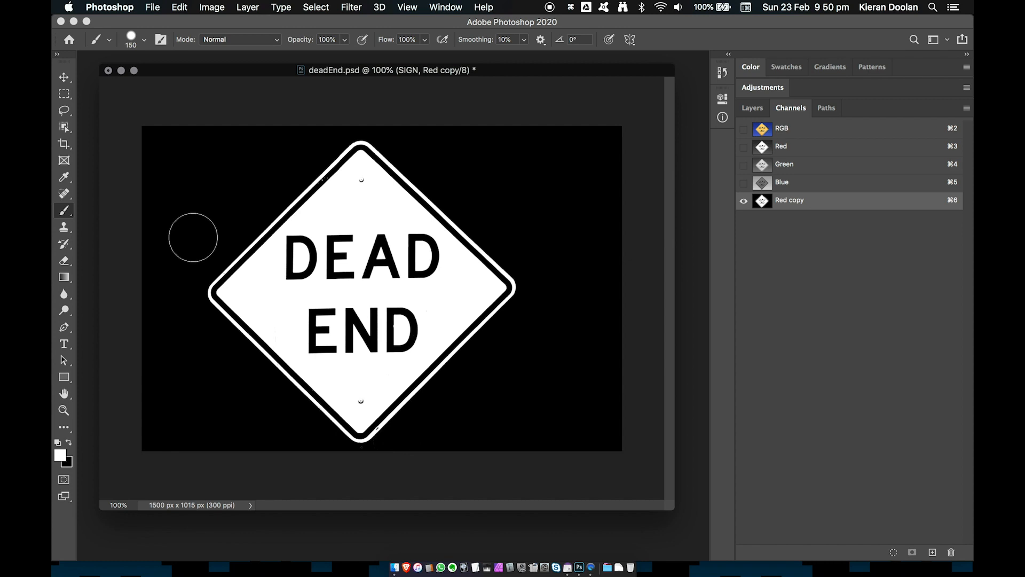
left_click(446, 7)
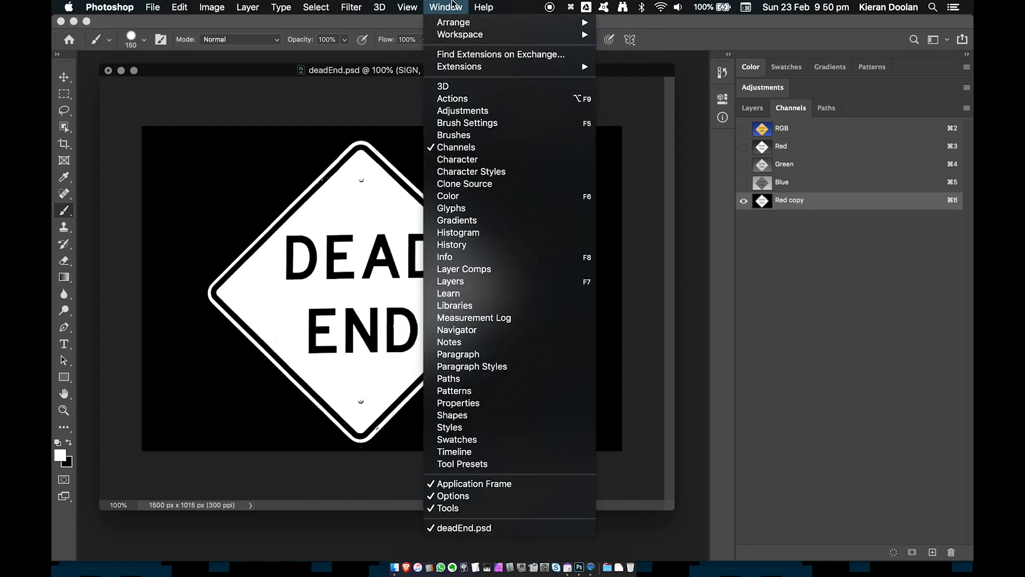
left_click(449, 256)
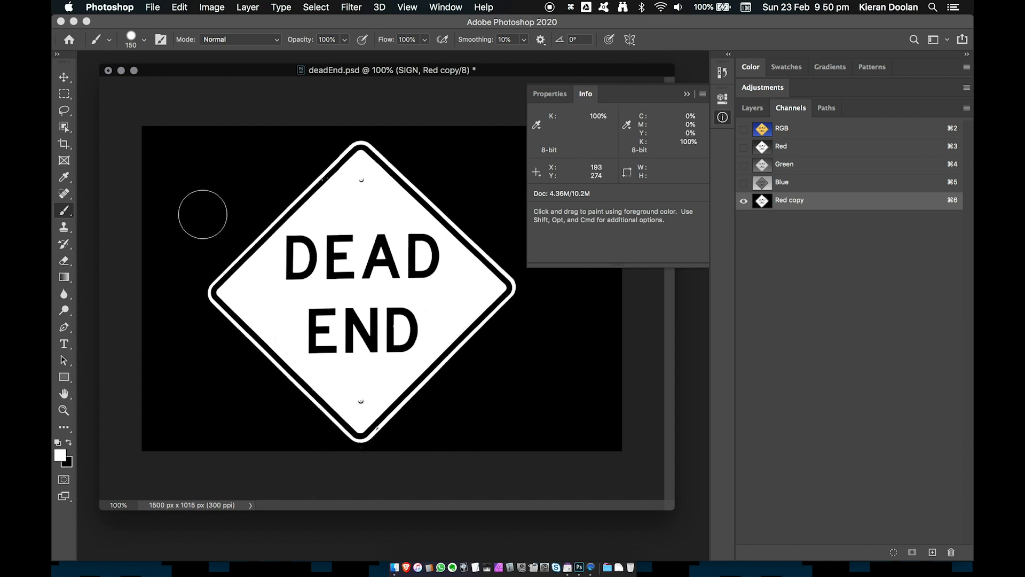
left_click(687, 94)
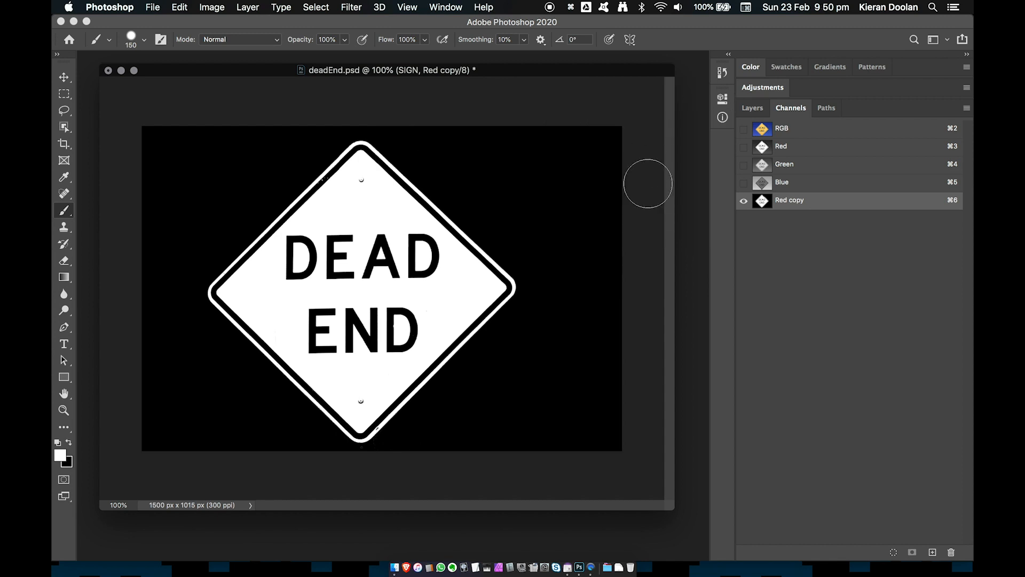
Step: Paint white over parts of the letters E and A in DEAD, and set the brush to 80 px with 100% hardness
left_click(361, 236)
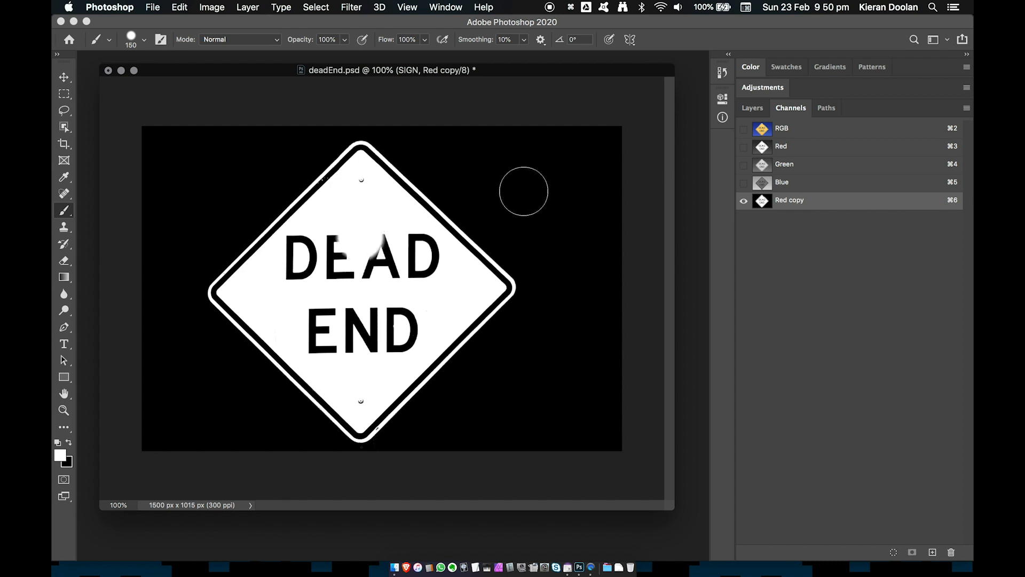
key("bracketleft")
key("bracketleft")
key("bracketleft")
key("bracketleft")
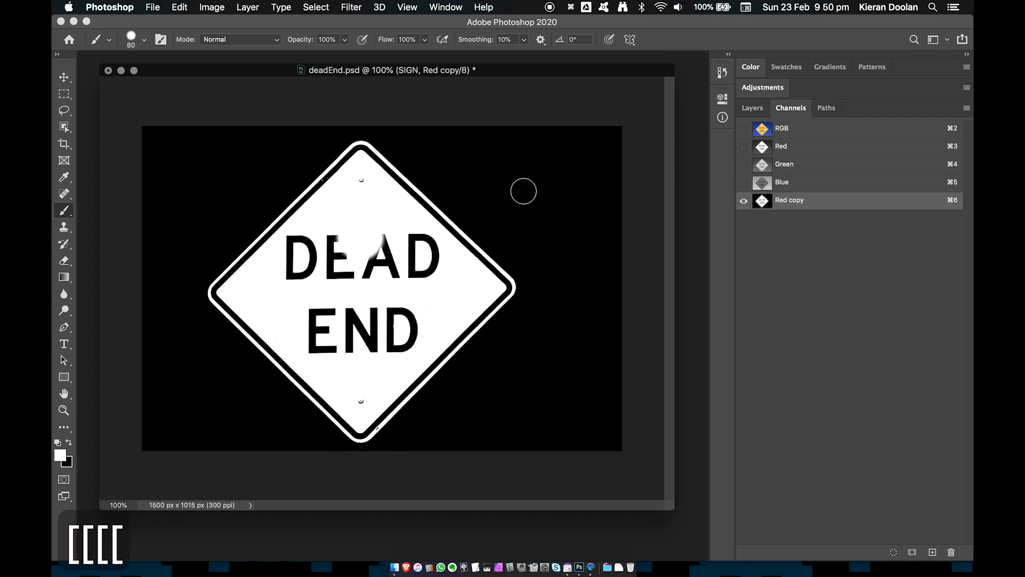
key("shift+bracketright")
key("shift+bracketright")
key("shift+bracketright")
key("shift+bracketright")
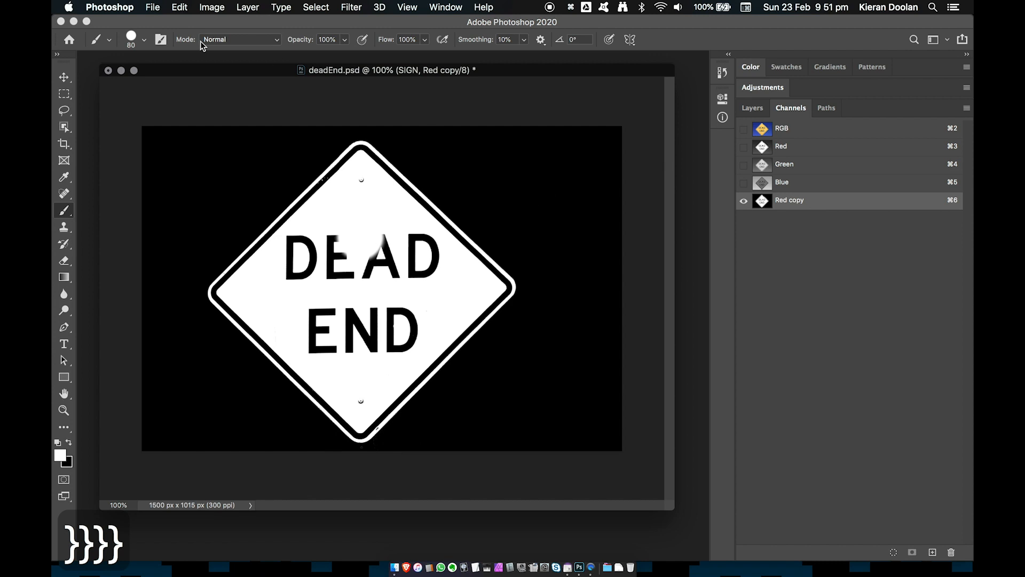
left_click(144, 40)
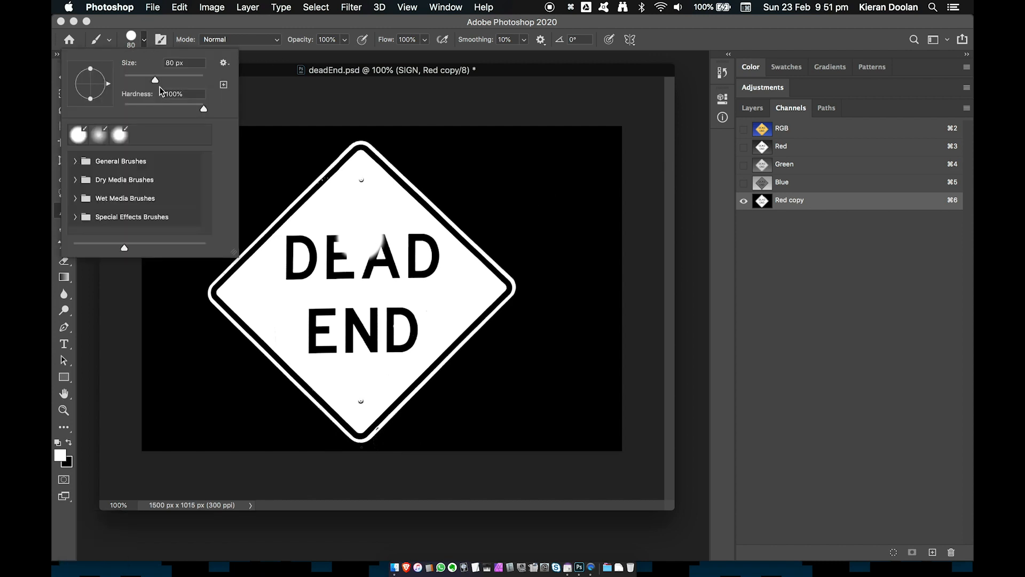
left_click(144, 41)
Step: Paint out the DEAD END lettering and both bolts with white in the Red copy channel
mouse_move(335, 247)
left_mouse_down()
mouse_move(313, 242)
mouse_move(328, 232)
mouse_move(301, 235)
mouse_move(288, 274)
mouse_move(300, 256)
mouse_move(332, 261)
left_mouse_up()
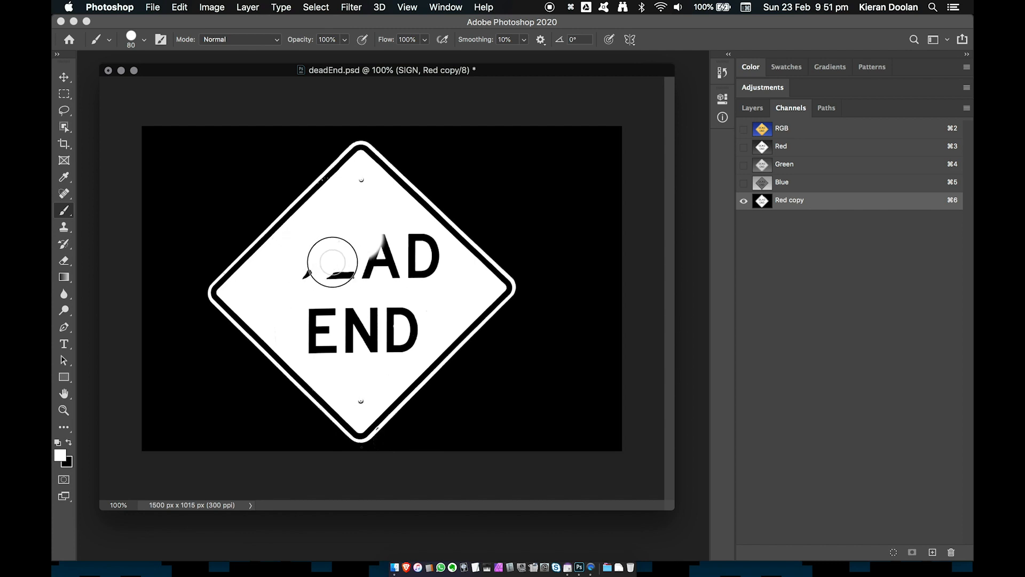
left_click(359, 181)
mouse_move(303, 222)
left_mouse_down()
mouse_move(331, 275)
mouse_move(386, 278)
mouse_move(388, 223)
mouse_move(371, 284)
mouse_move(408, 233)
mouse_move(426, 278)
mouse_move(430, 266)
mouse_move(403, 279)
left_mouse_up()
mouse_move(298, 309)
left_mouse_down()
mouse_move(416, 321)
mouse_move(401, 312)
mouse_move(387, 320)
mouse_move(409, 341)
mouse_move(367, 348)
mouse_move(398, 311)
mouse_move(358, 330)
mouse_move(314, 325)
mouse_move(318, 338)
mouse_move(360, 352)
mouse_move(314, 350)
left_mouse_up()
left_click(360, 400)
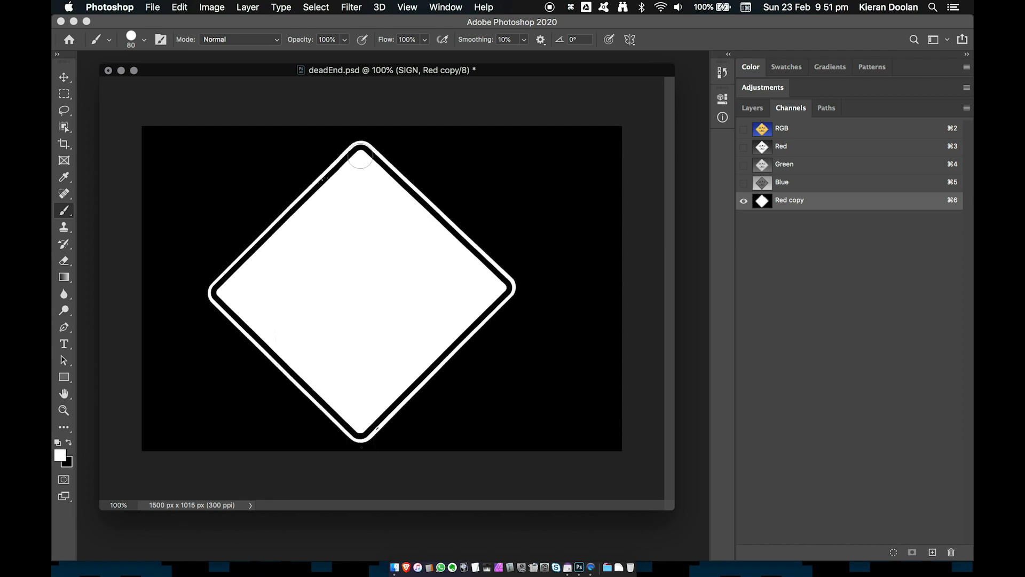
Step: Reduce the brush to 50 px and cover the sign's black border with straight white strokes from corner to corner
key("bracketleft")
key("bracketleft")
key("bracketleft")
left_click(217, 292, "shift")
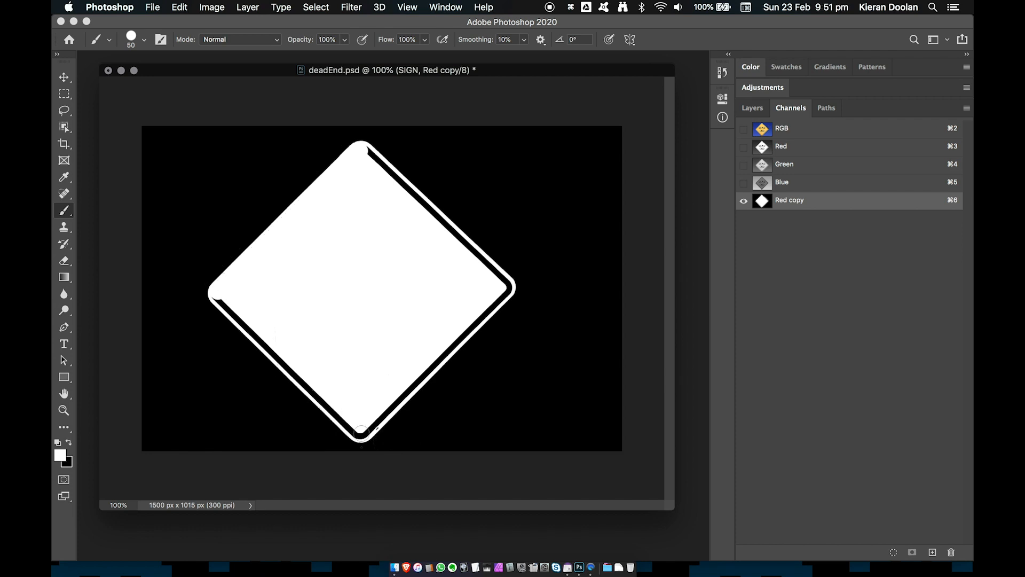
left_click(361, 432, "shift")
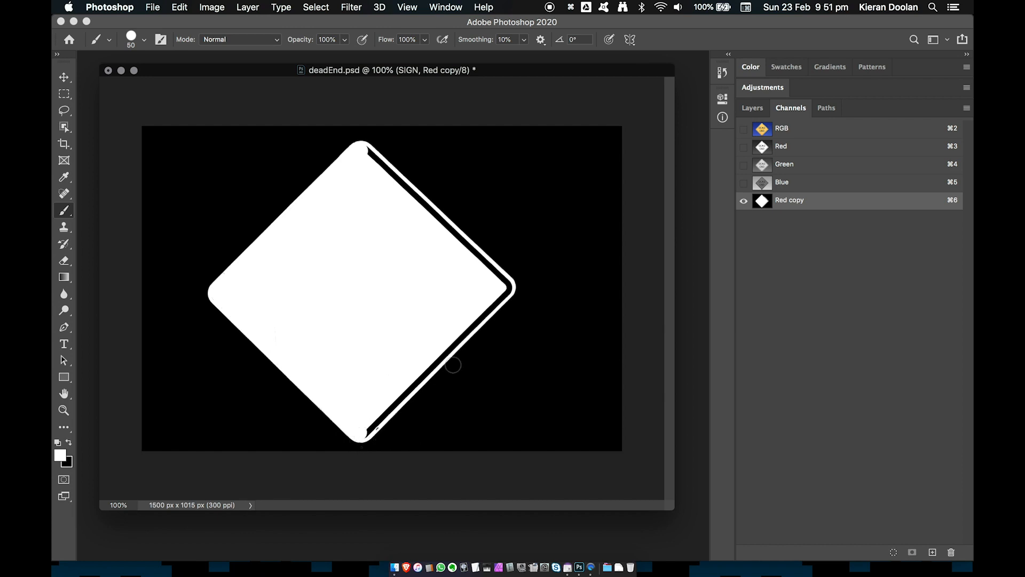
left_click(504, 288, "shift")
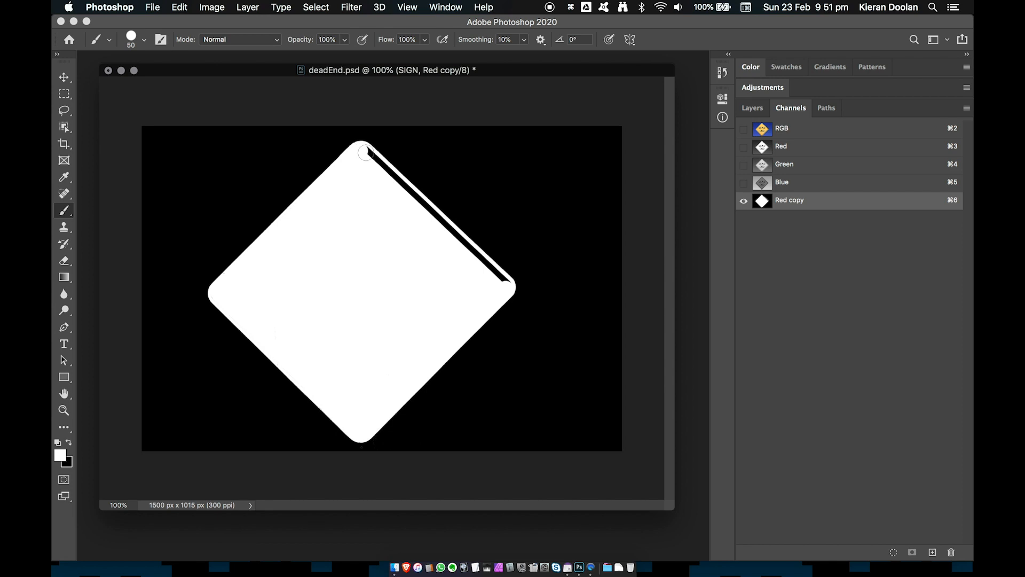
left_click(364, 151, "shift")
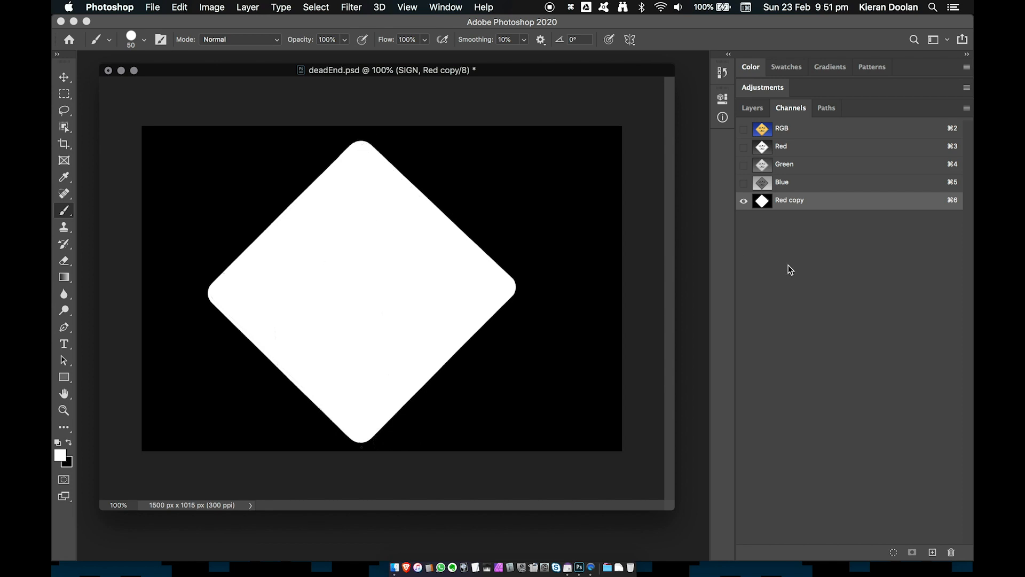
Step: Compare the RGB composite with the Red copy channel to find sign areas missing from the mask
left_click(816, 129)
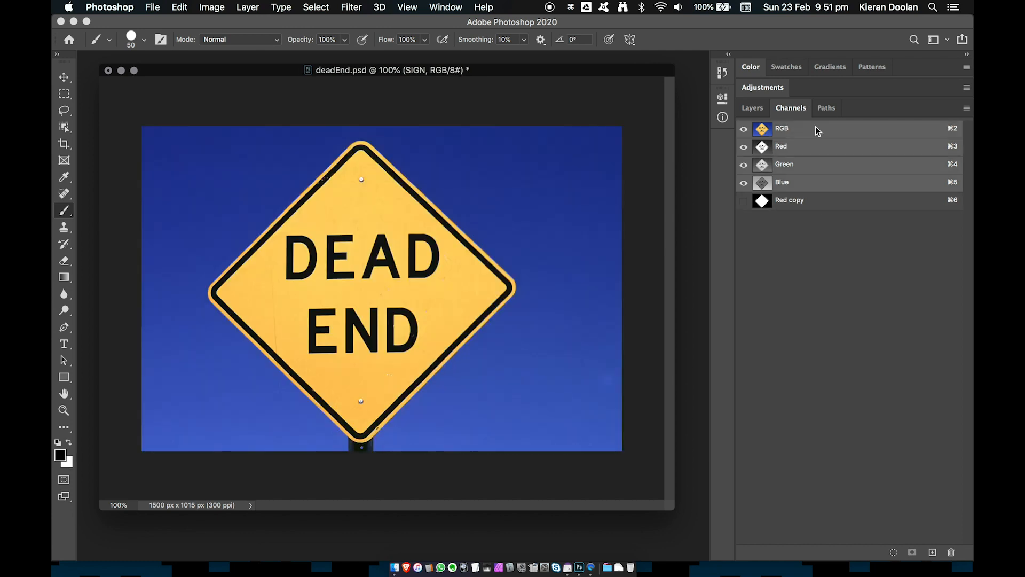
left_click(825, 202)
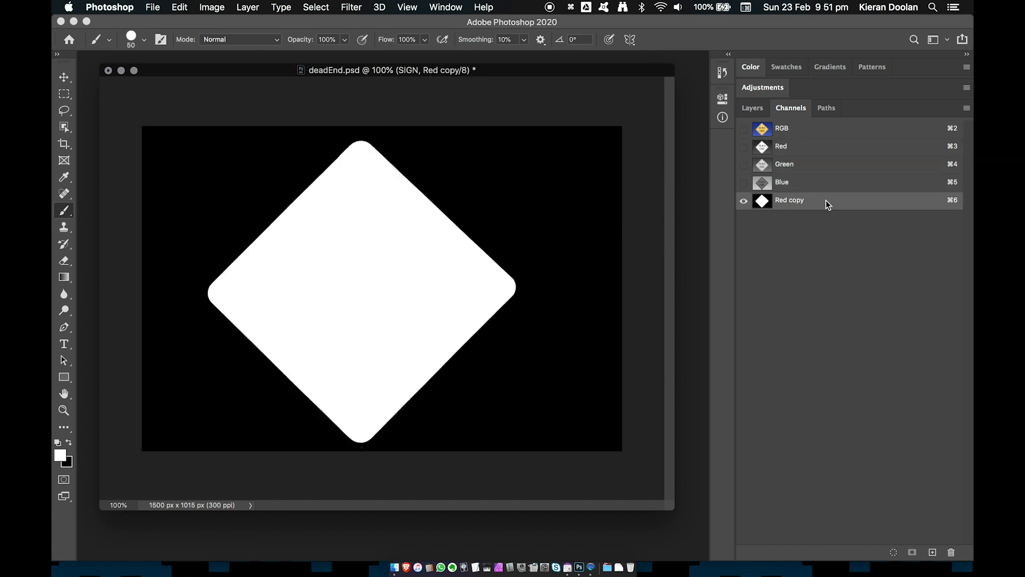
left_click(827, 130)
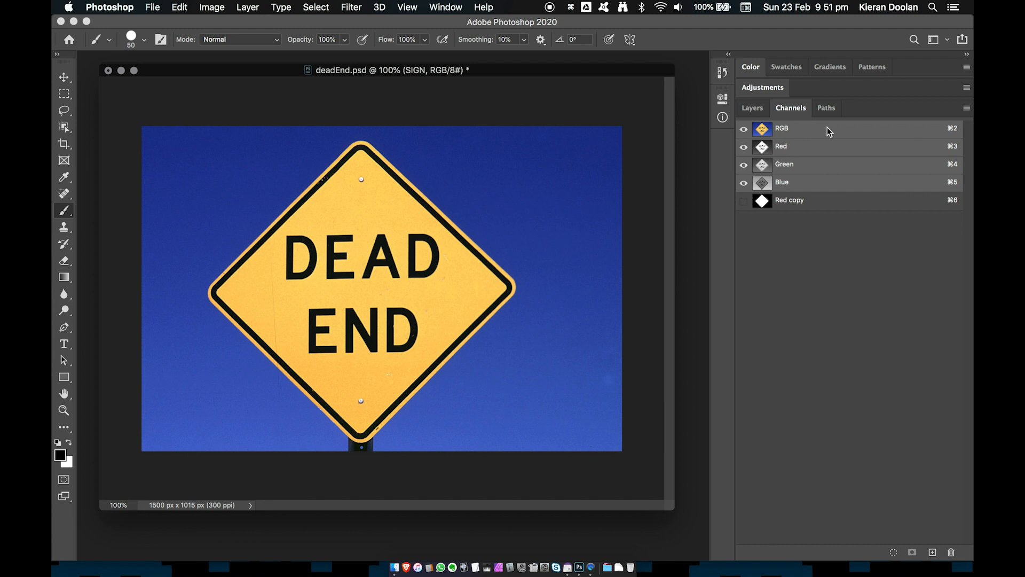
left_click(826, 201)
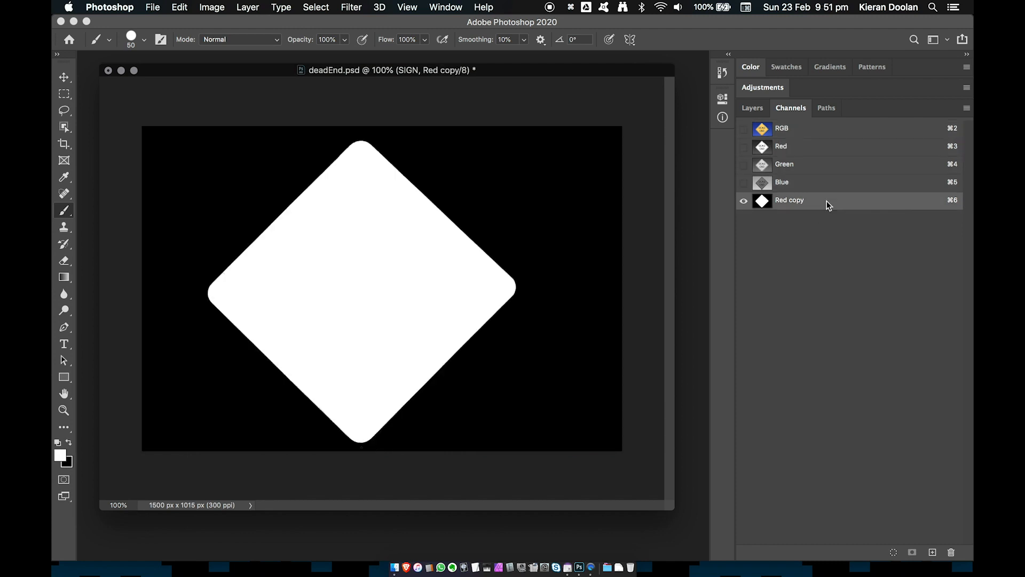
left_click(825, 129)
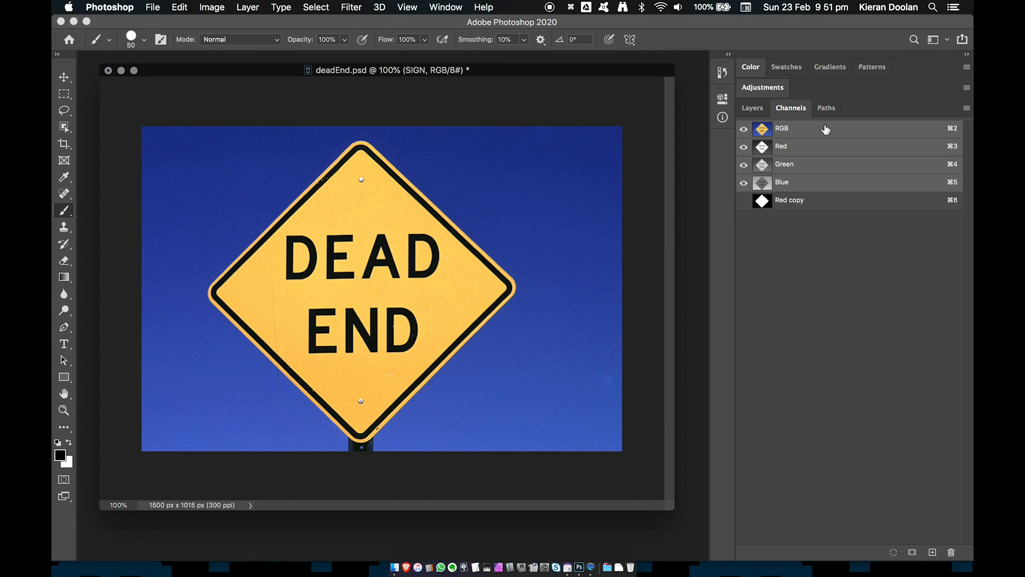
left_click(818, 203)
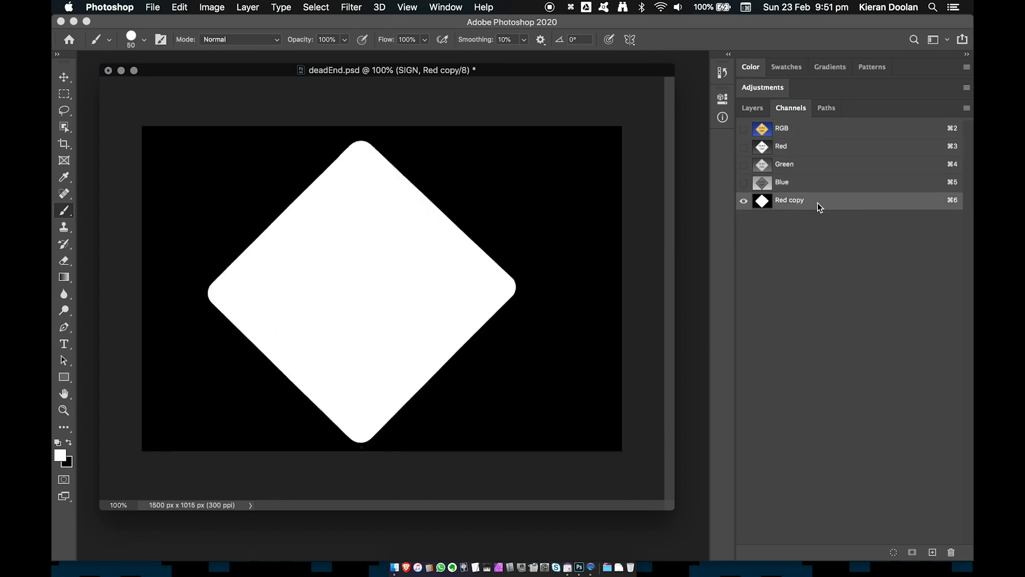
Step: Marquee-select the post below the sign in the RGB view, paint that area white in the Red copy channel, and deselect
left_click(818, 131)
left_click(65, 95)
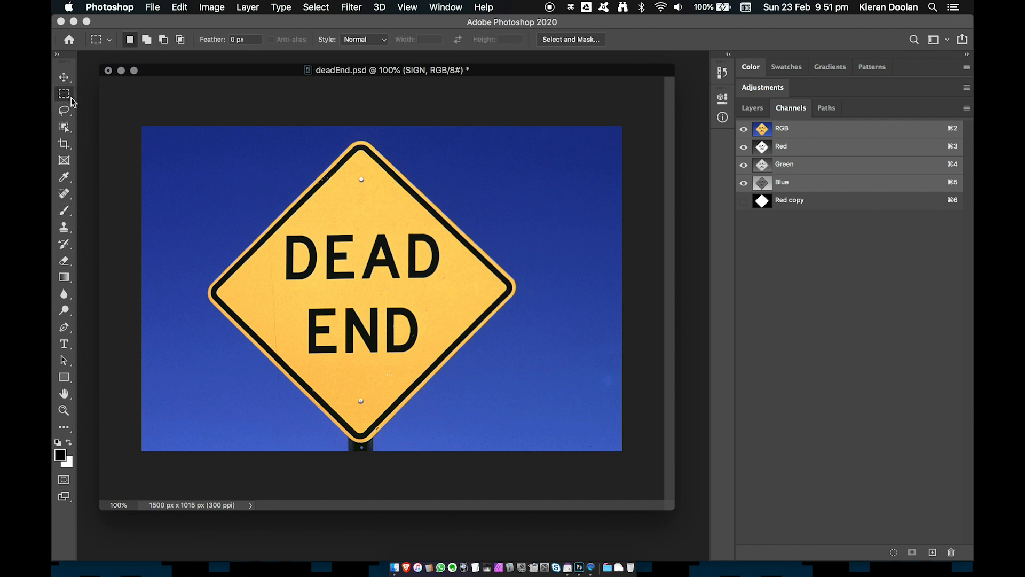
left_click_drag(347, 423, 373, 470)
left_click(817, 200)
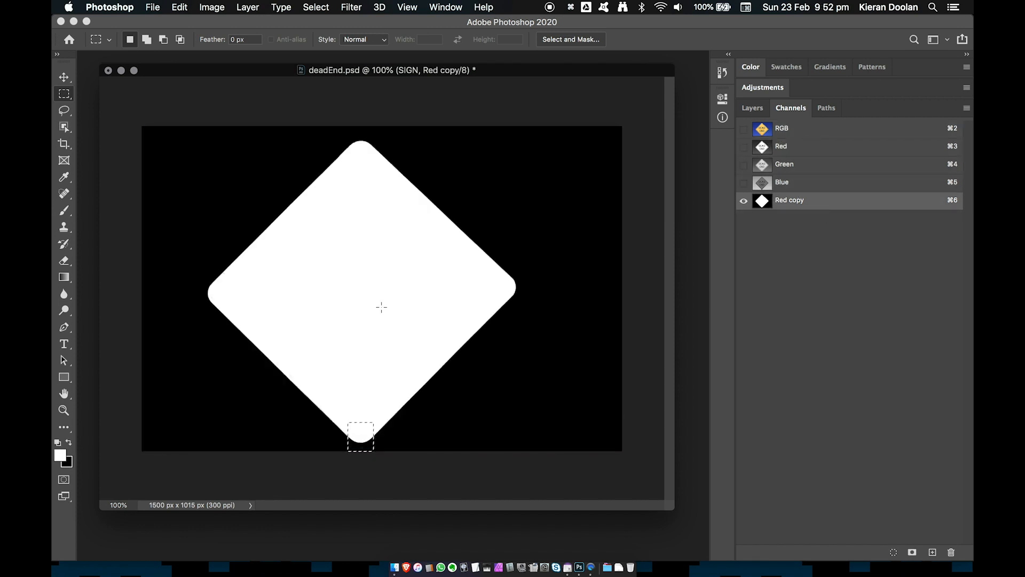
key("b")
mouse_move(352, 419)
left_mouse_down()
mouse_move(353, 471)
mouse_move(349, 436)
mouse_move(366, 409)
mouse_move(368, 462)
mouse_move(352, 426)
left_mouse_up()
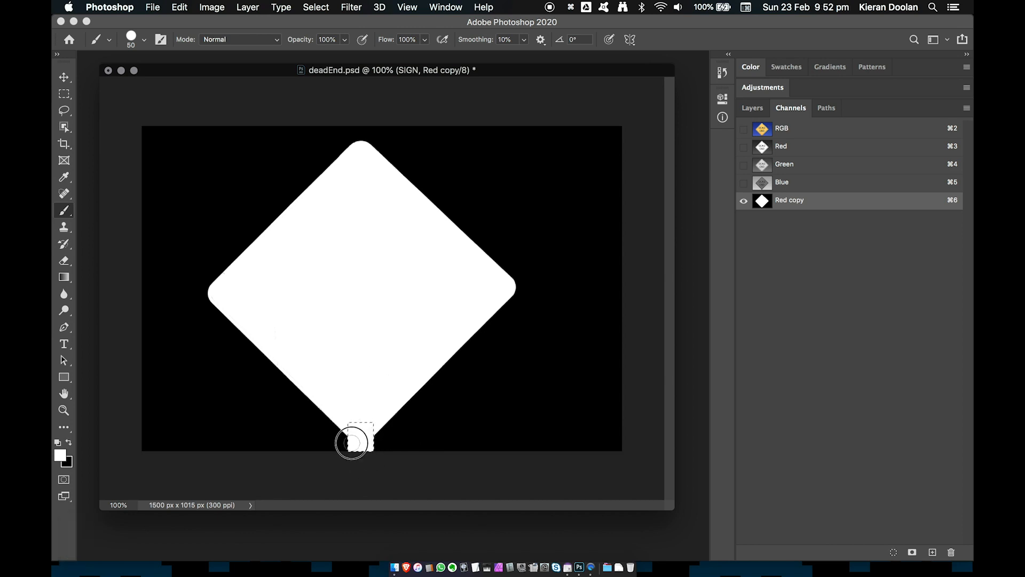
key("super+d")
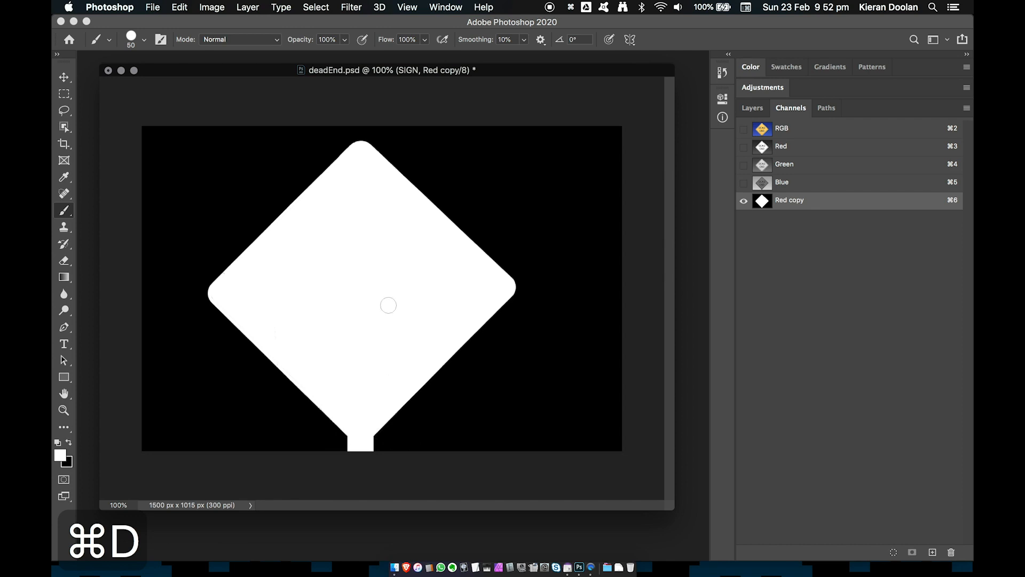
Step: Return to the RGB composite with the SIGN layer active and load the Red copy channel as a selection
left_click(801, 129)
left_click(753, 109)
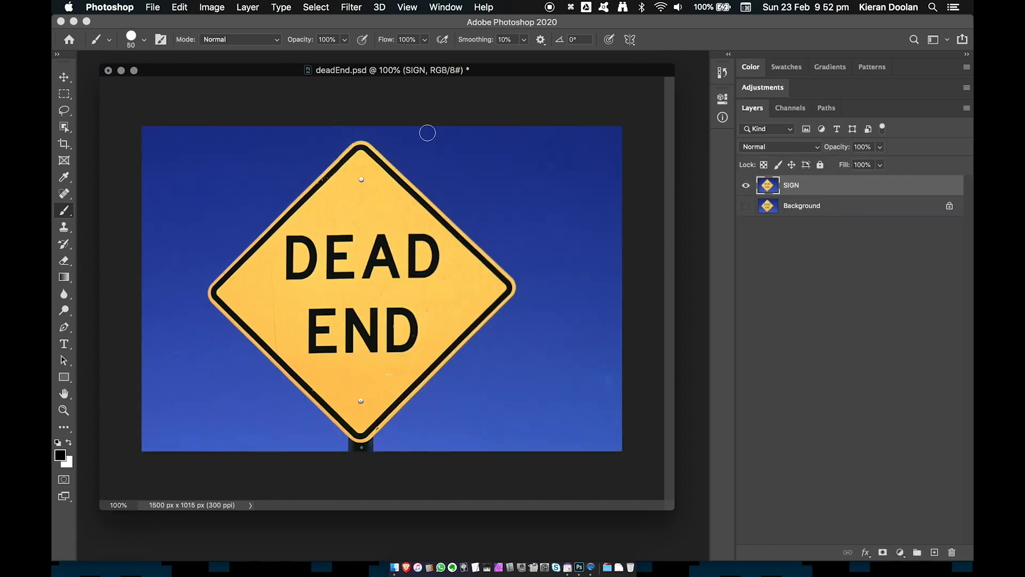
left_click(323, 10)
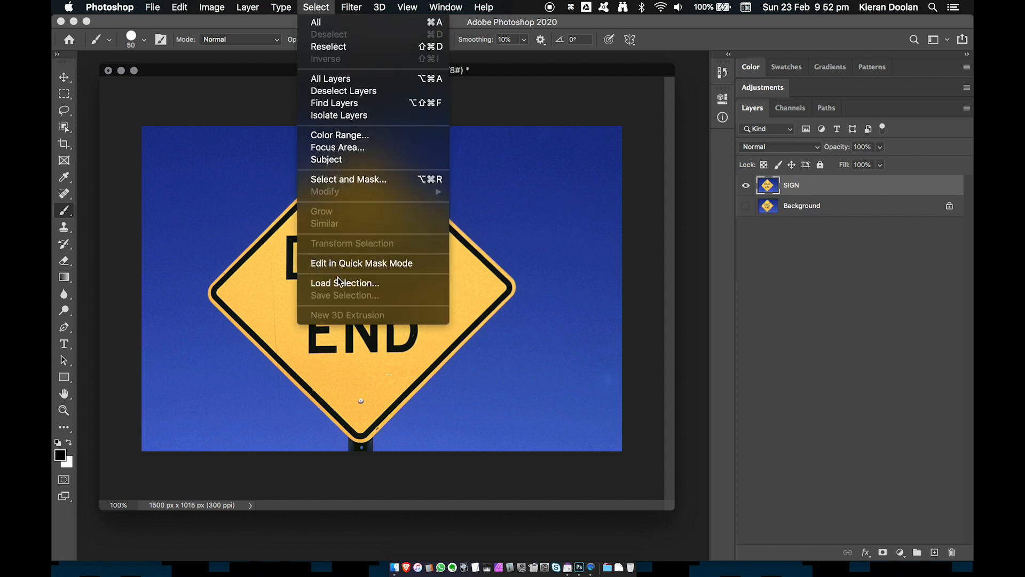
left_click(314, 10)
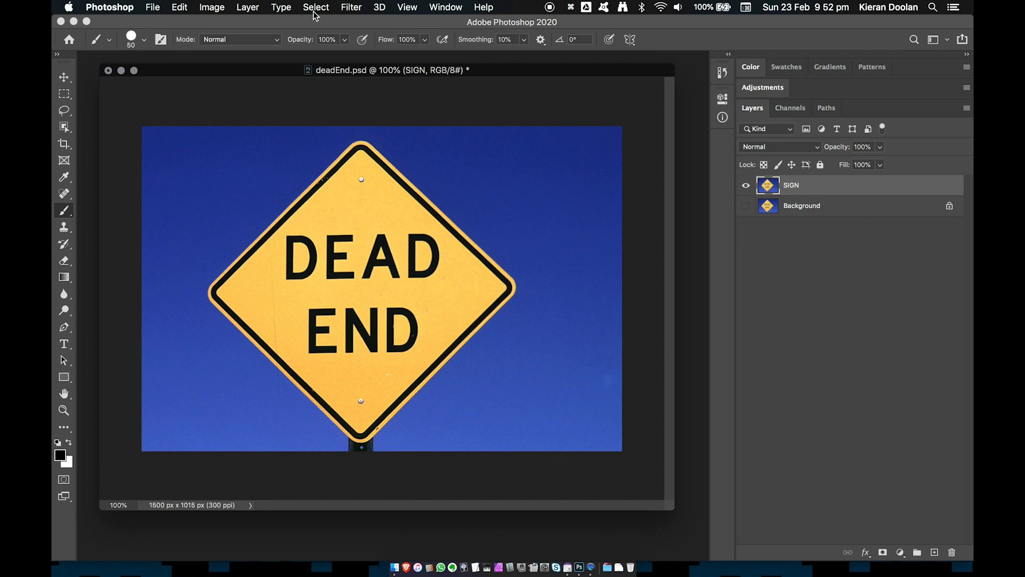
key("alt+super+6")
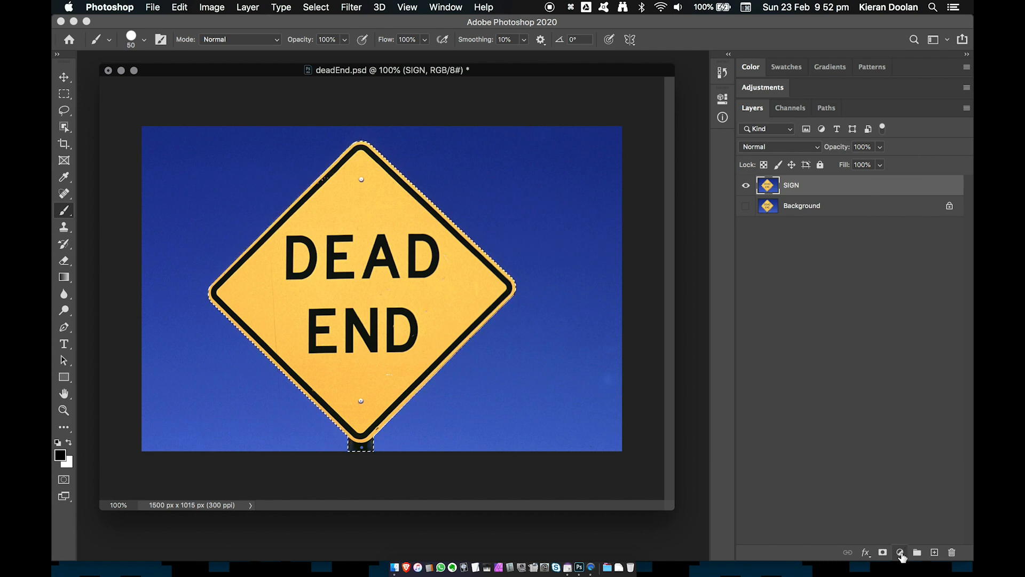
Step: Add a Hue/Saturation adjustment layer for the selected sign with Hue at -110 and Saturation at -25
left_click(900, 552)
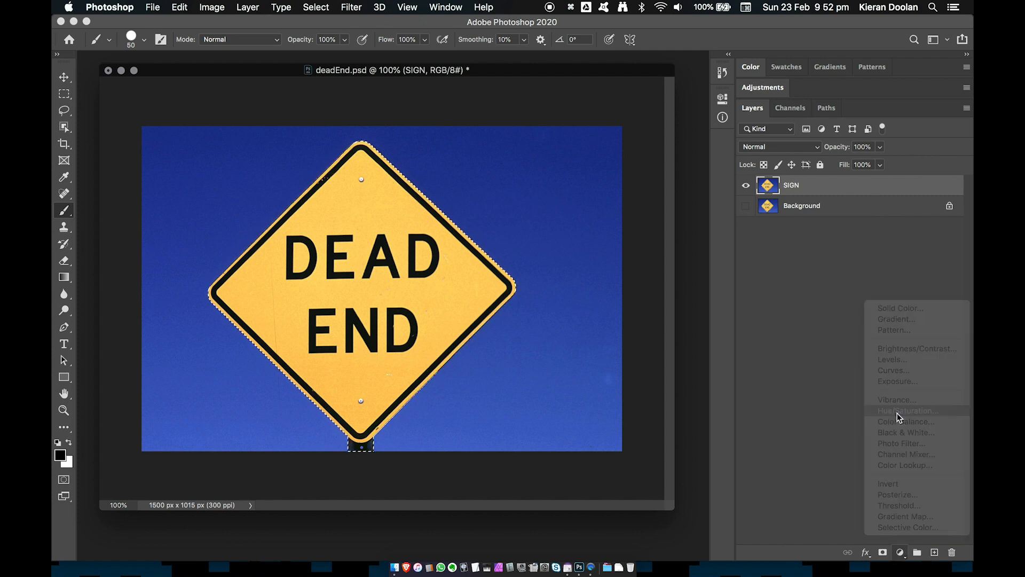
left_click(897, 411)
left_click_drag(613, 184, 559, 189)
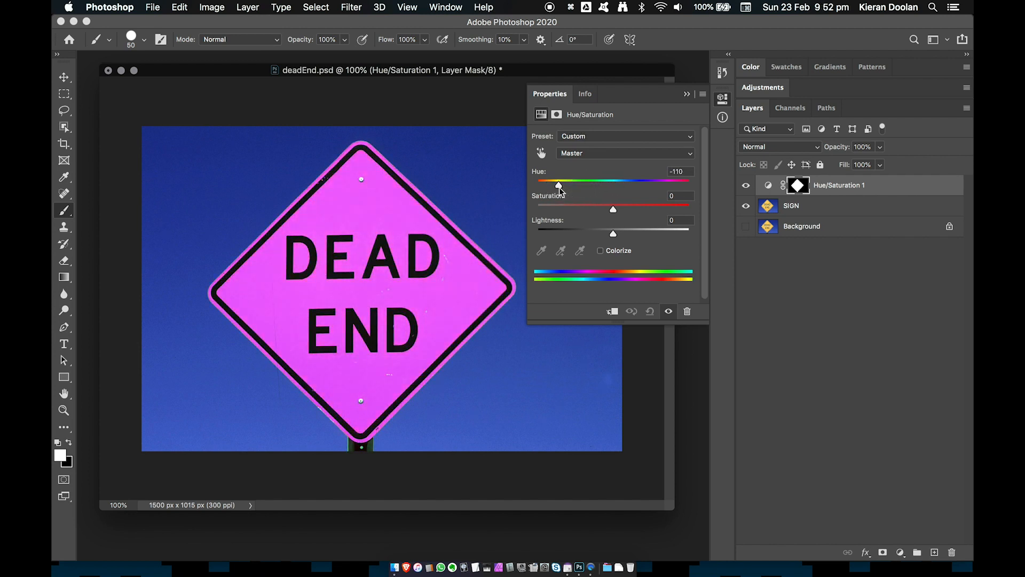
left_click_drag(613, 210, 576, 218)
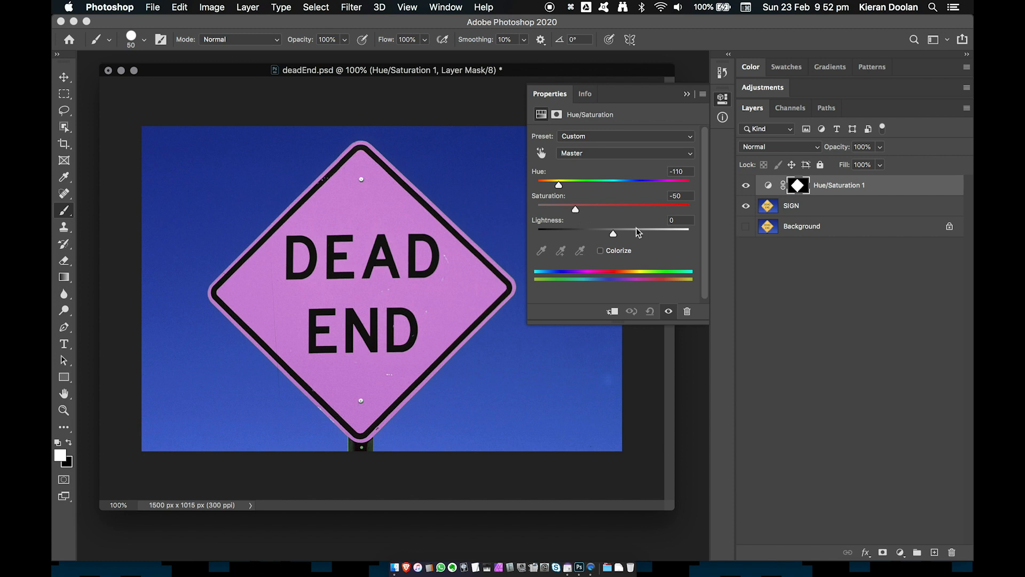
left_click_drag(575, 209, 596, 214)
Step: Compare the sign with and without the Hue/Saturation adjustment, and inspect its mask in the channel list
left_click(746, 185)
left_click(745, 185)
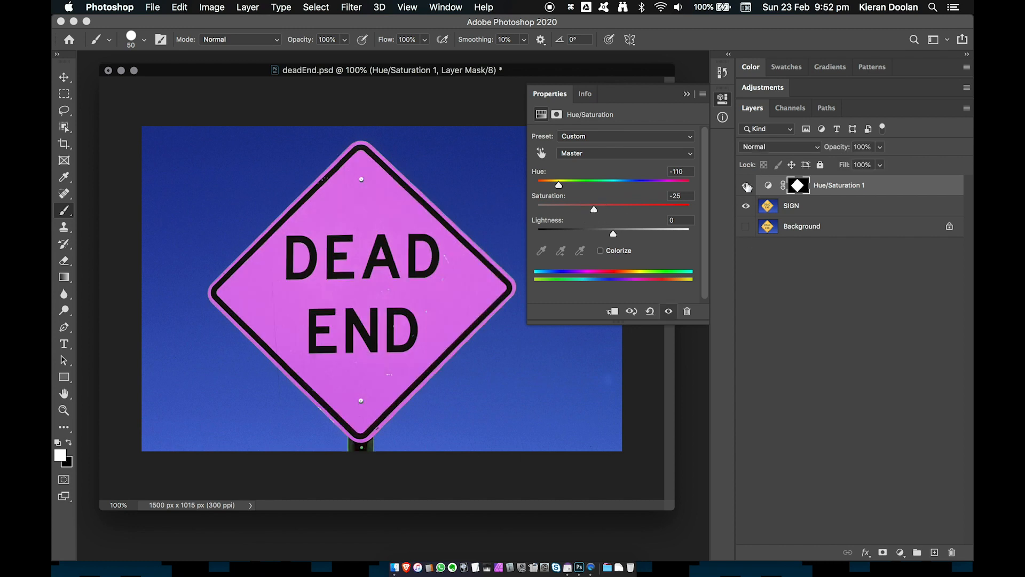
left_click(687, 94)
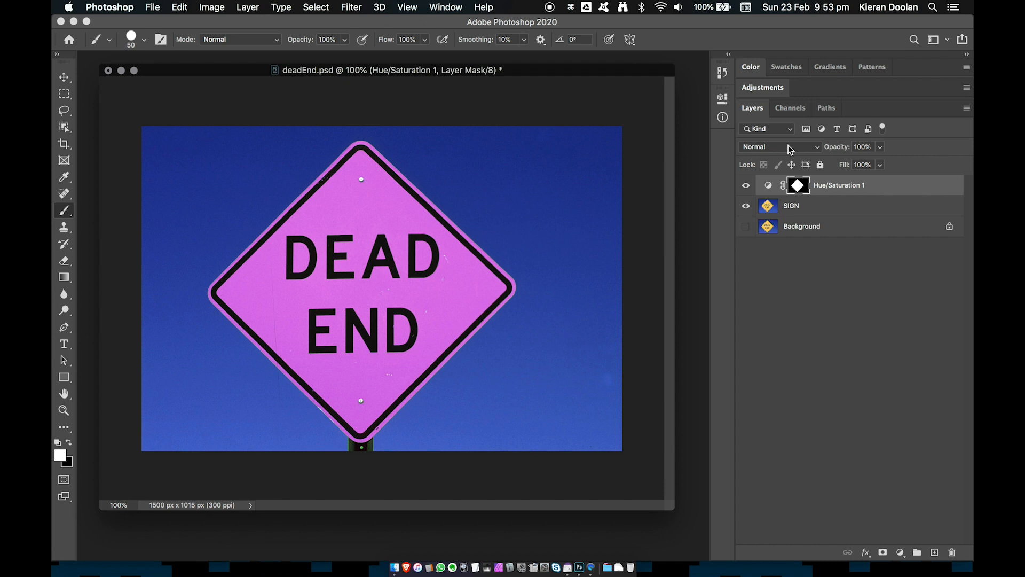
left_click(792, 110)
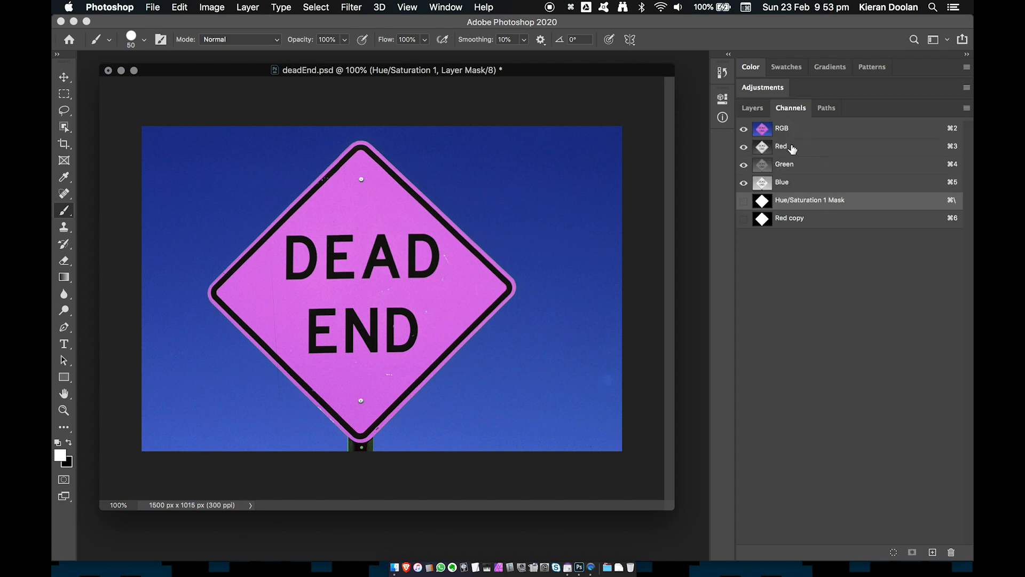
left_click(756, 110)
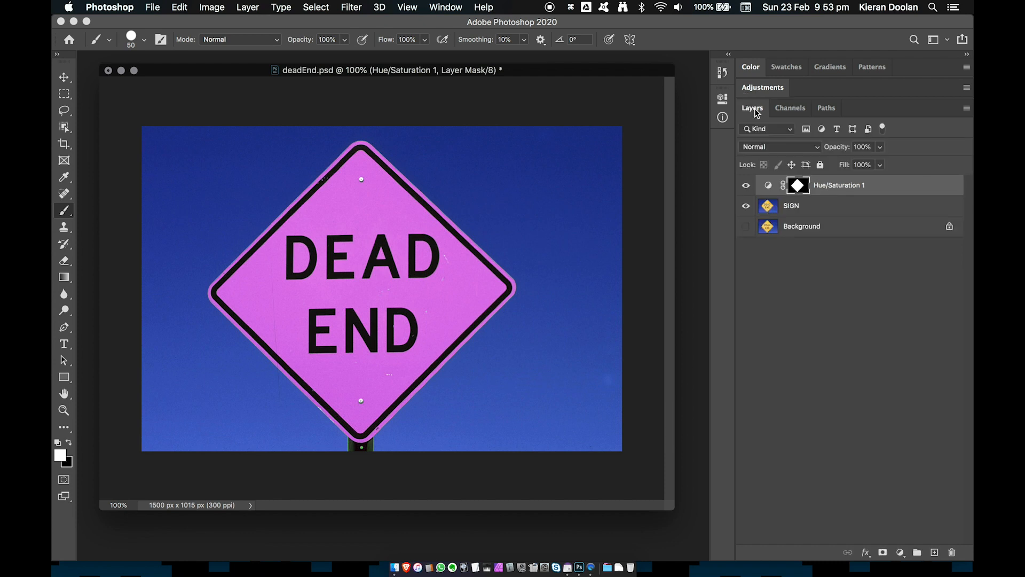